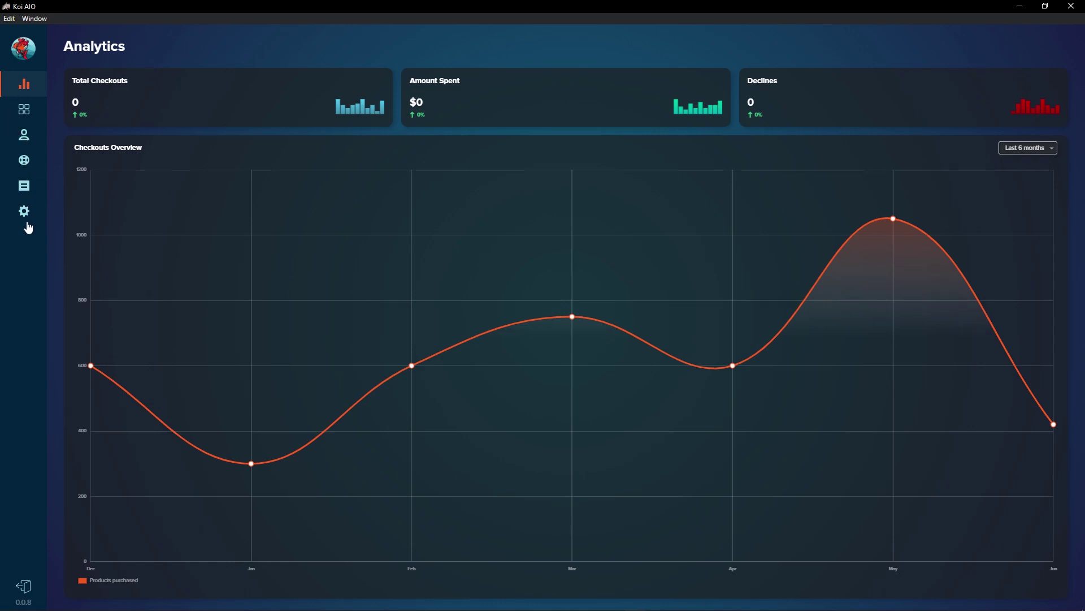
Step: Browse the Settings, Analytics and Tasks pages, ending back on Settings
click(27, 214)
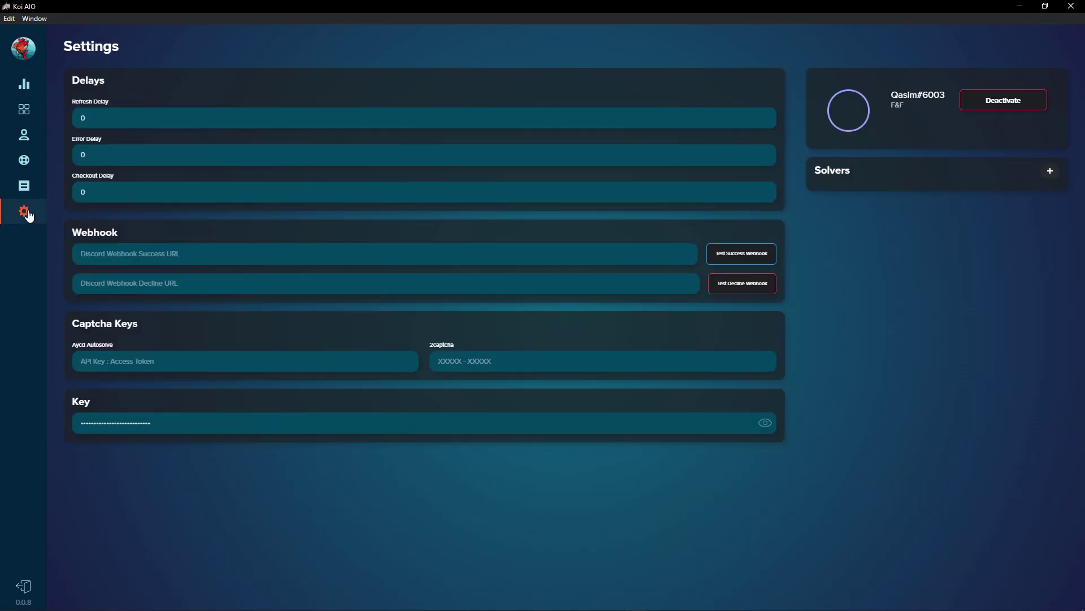
click(24, 84)
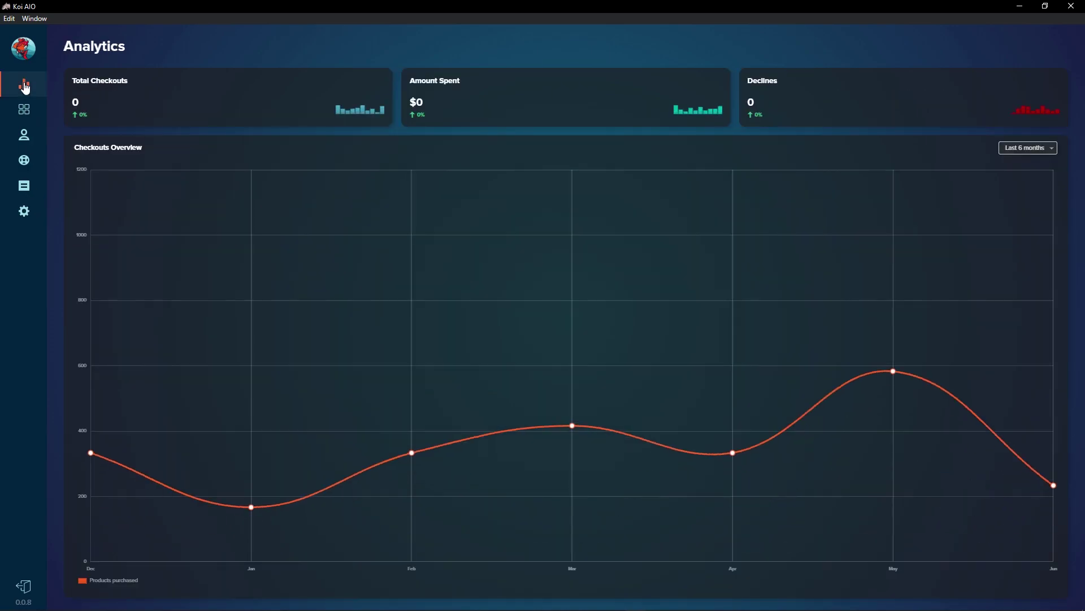
click(24, 108)
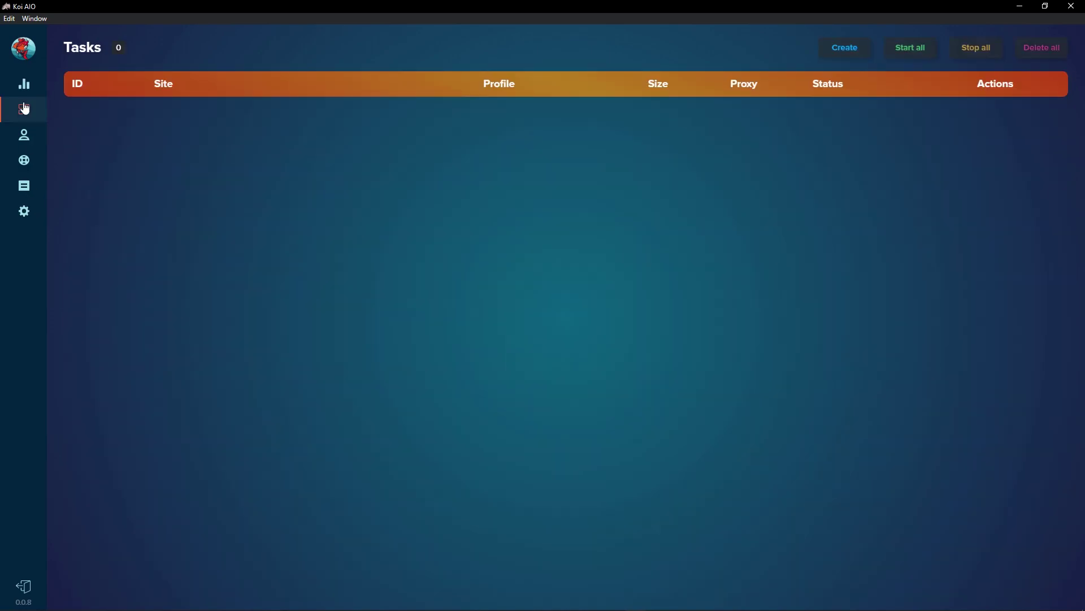
click(25, 217)
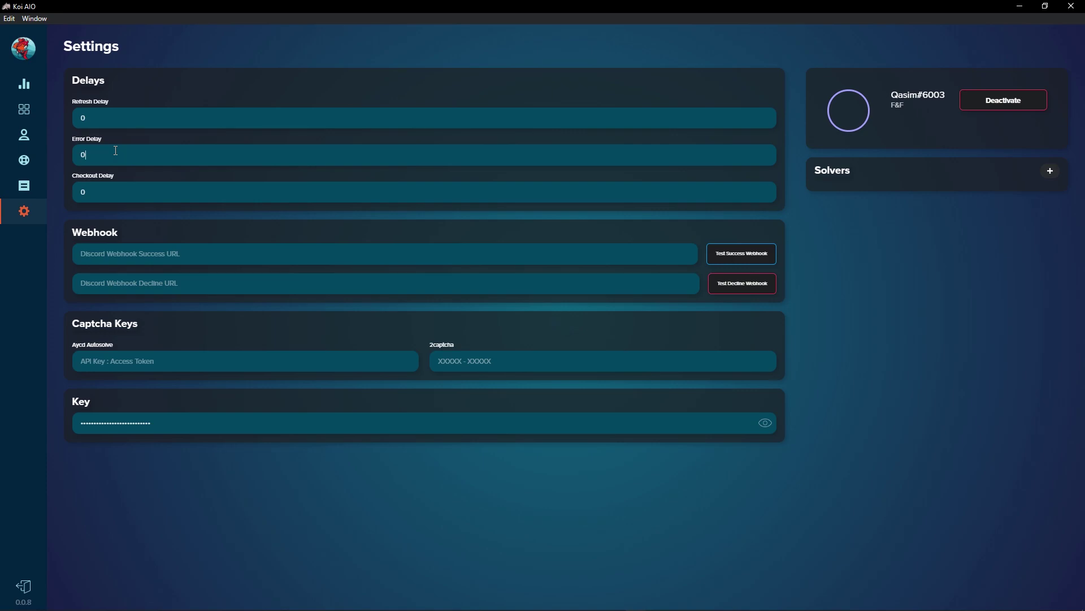
Step: Add a new captcha solver row set to the Gamenerdz site
click(118, 191)
click(1052, 172)
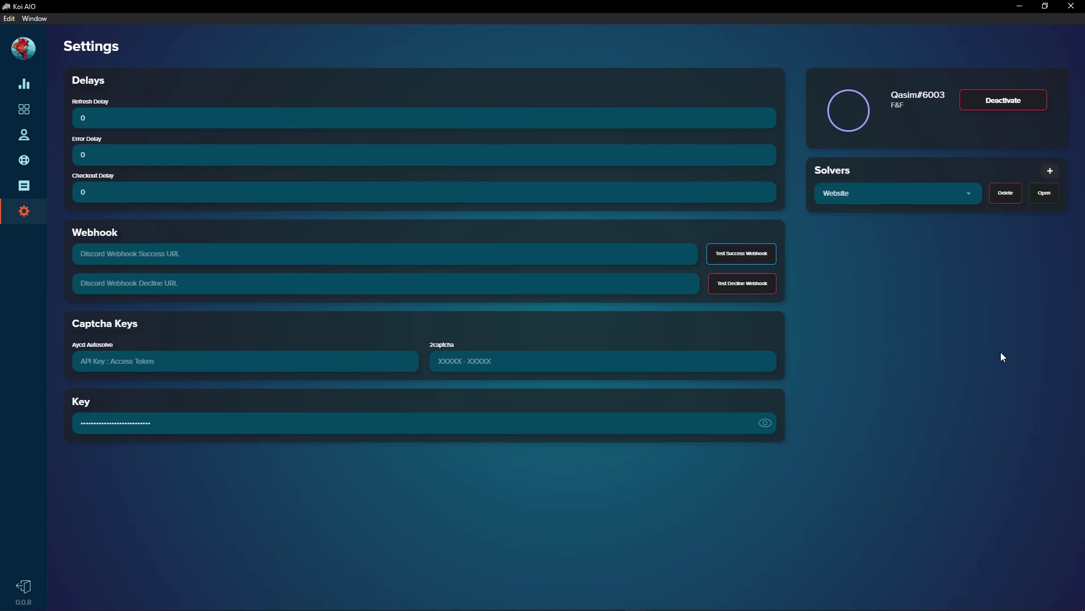
click(864, 194)
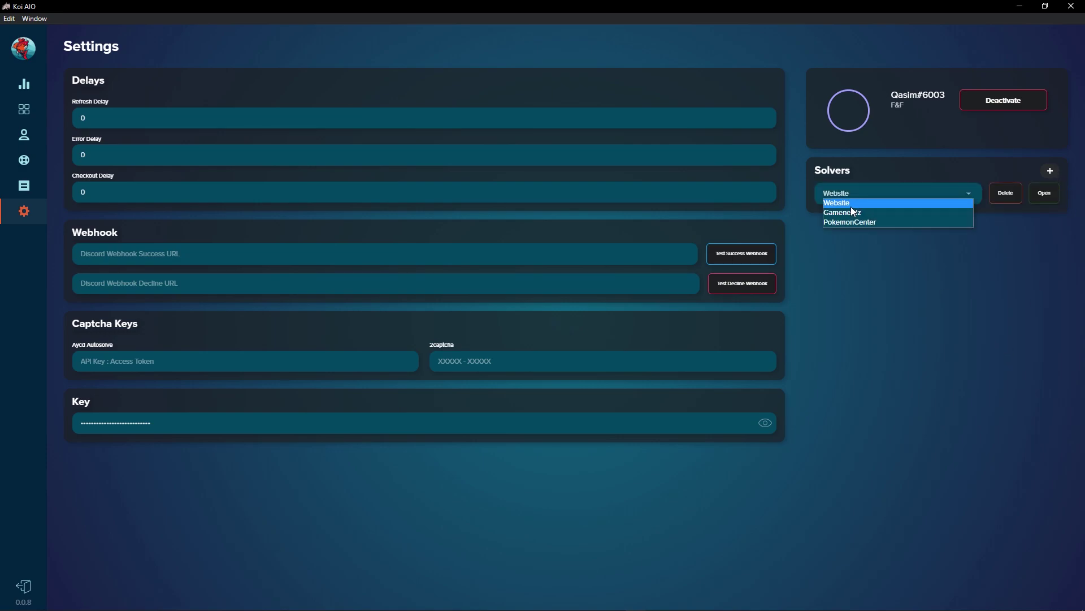
click(853, 212)
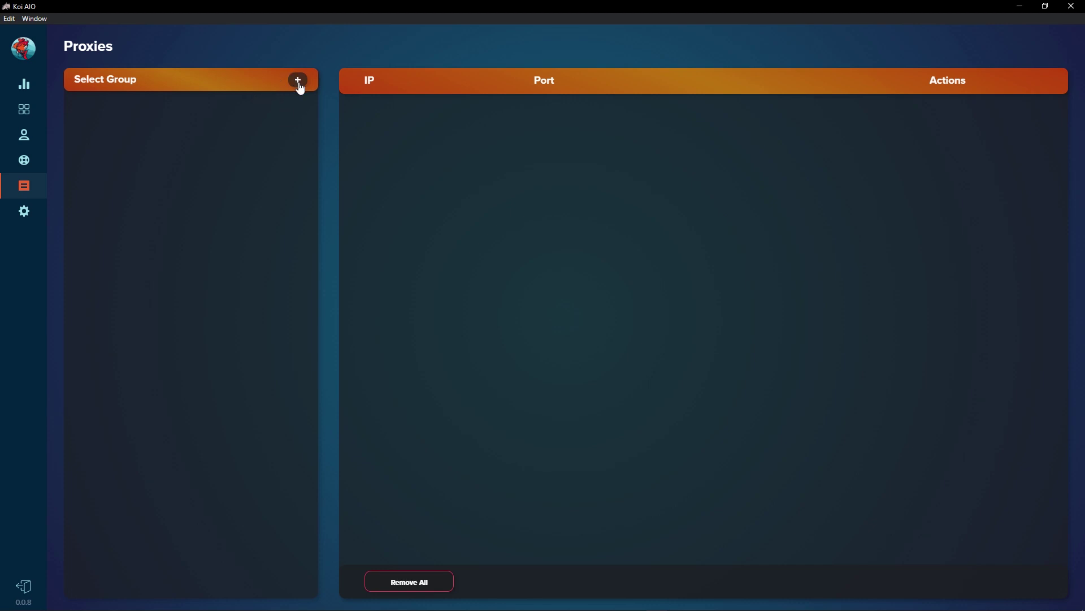
Step: Save a Video Test Proxies group holding the pasted pr.blankpremium.co.uk:7777 proxy, then view it
click(299, 83)
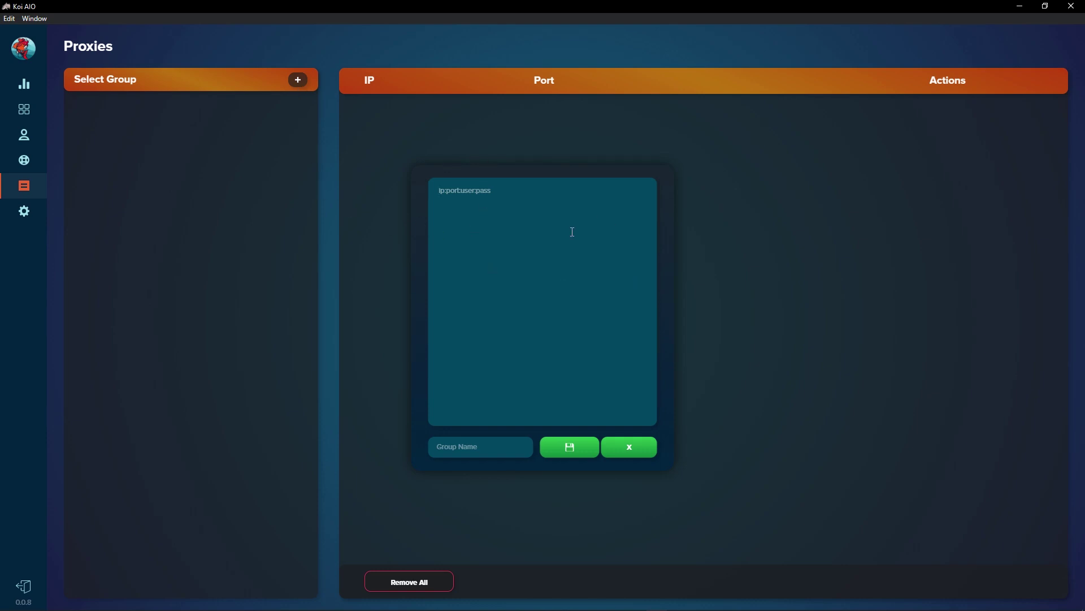
click(491, 448)
text(Video Test Proxies)
click(487, 300)
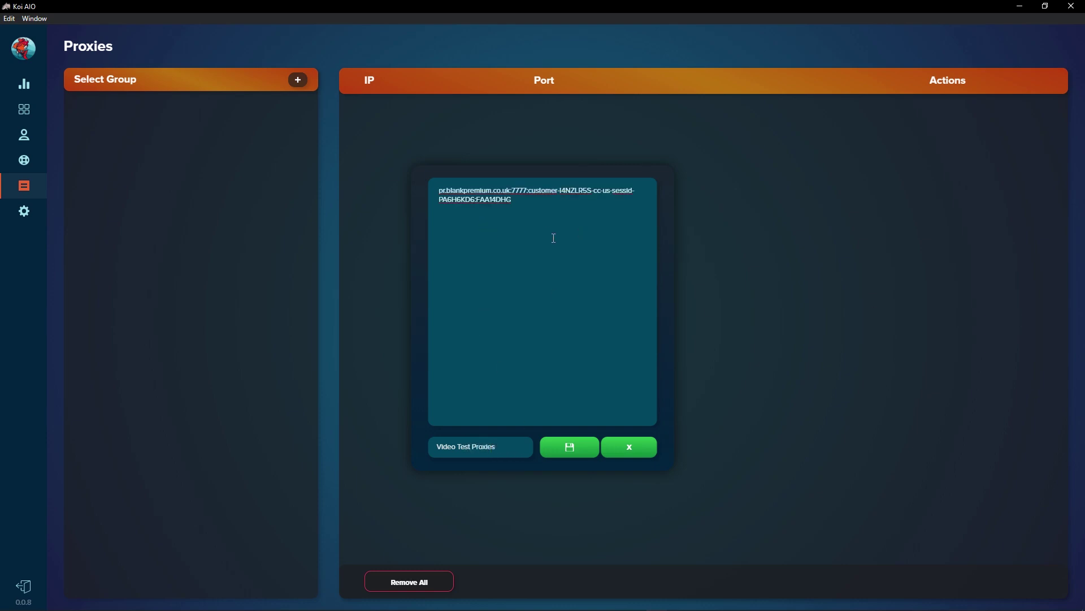
click(572, 448)
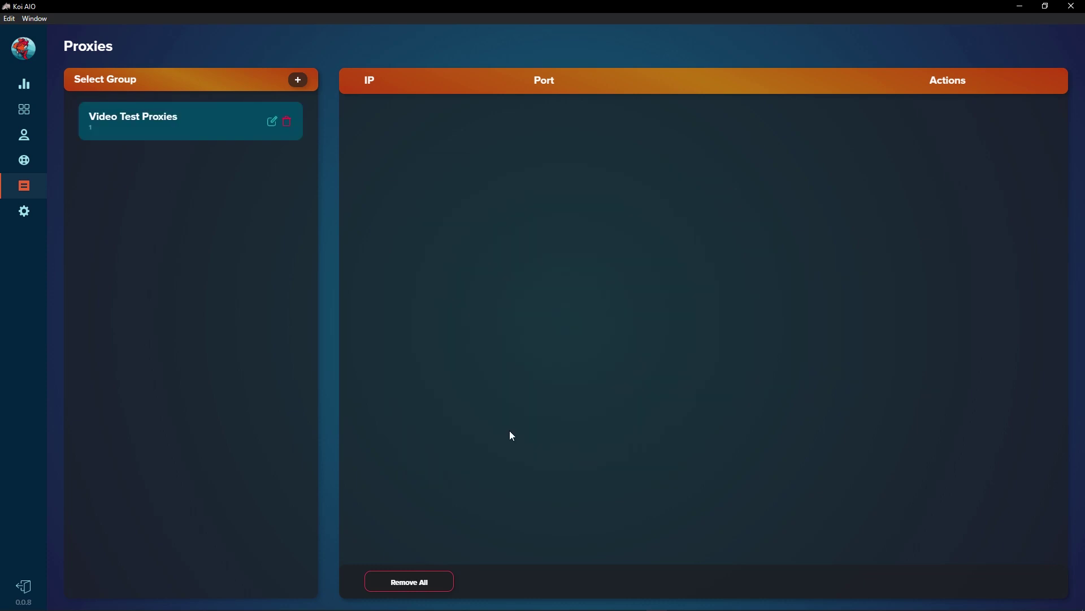
click(162, 129)
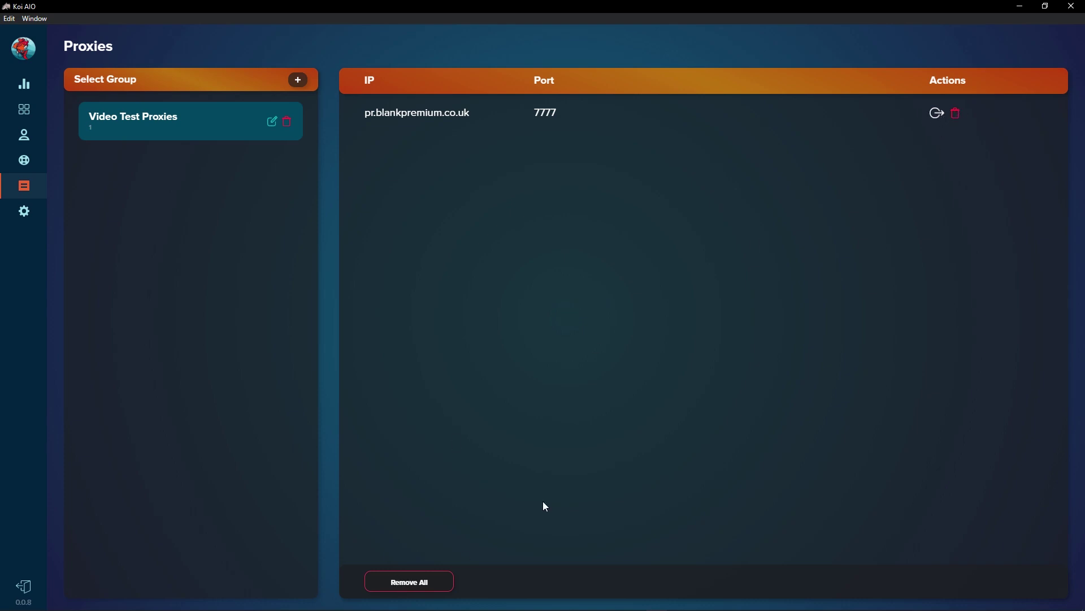
click(34, 169)
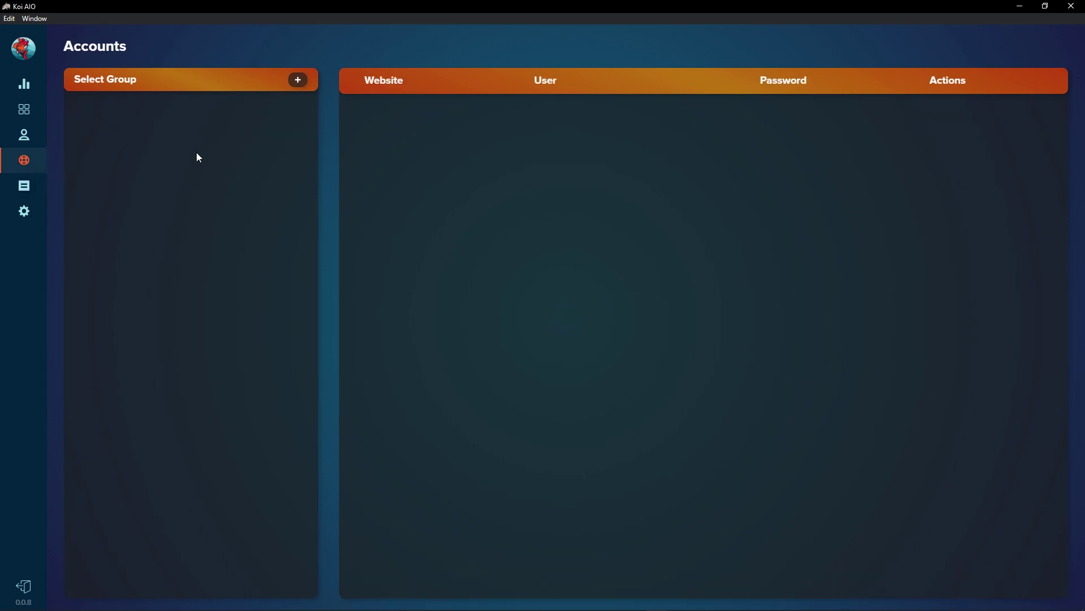
click(300, 80)
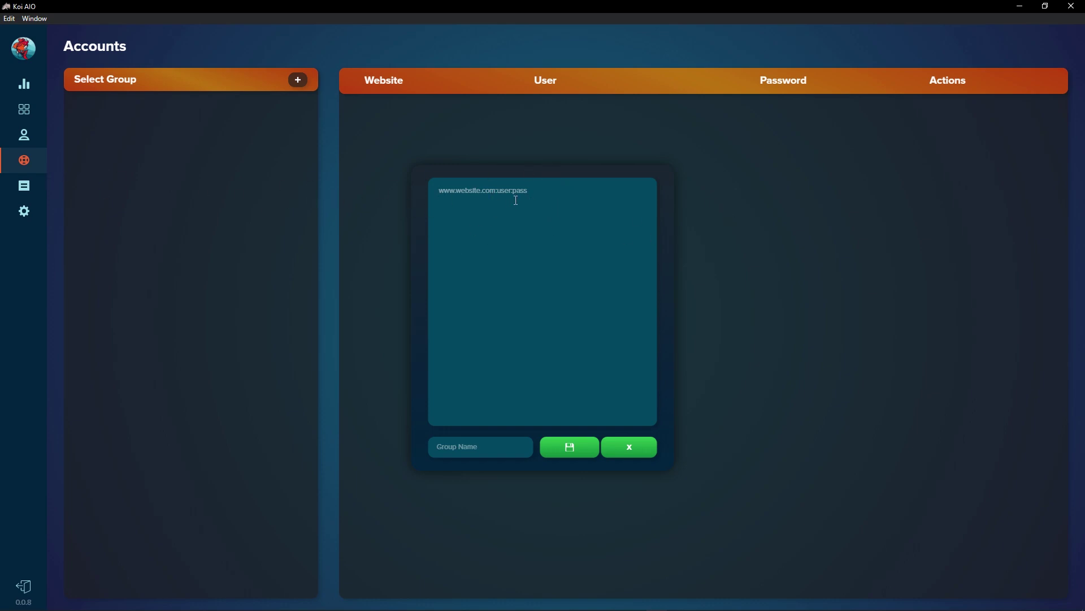
key(BackSpace)
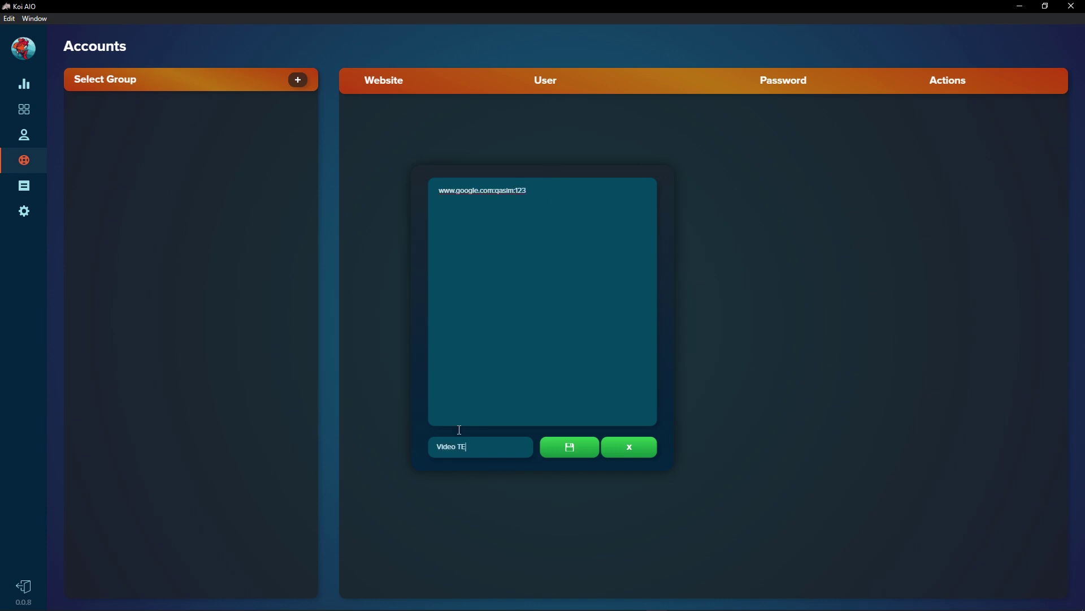
key(BackSpace)
key(BackSpace)
key(BackSpace)
key(BackSpace)
click(571, 446)
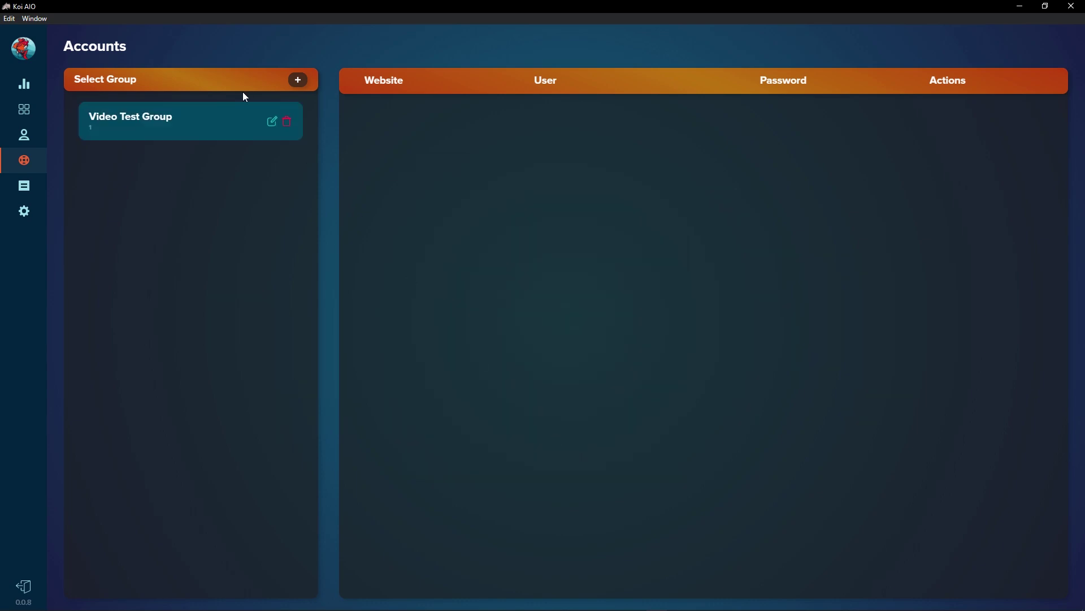
click(168, 121)
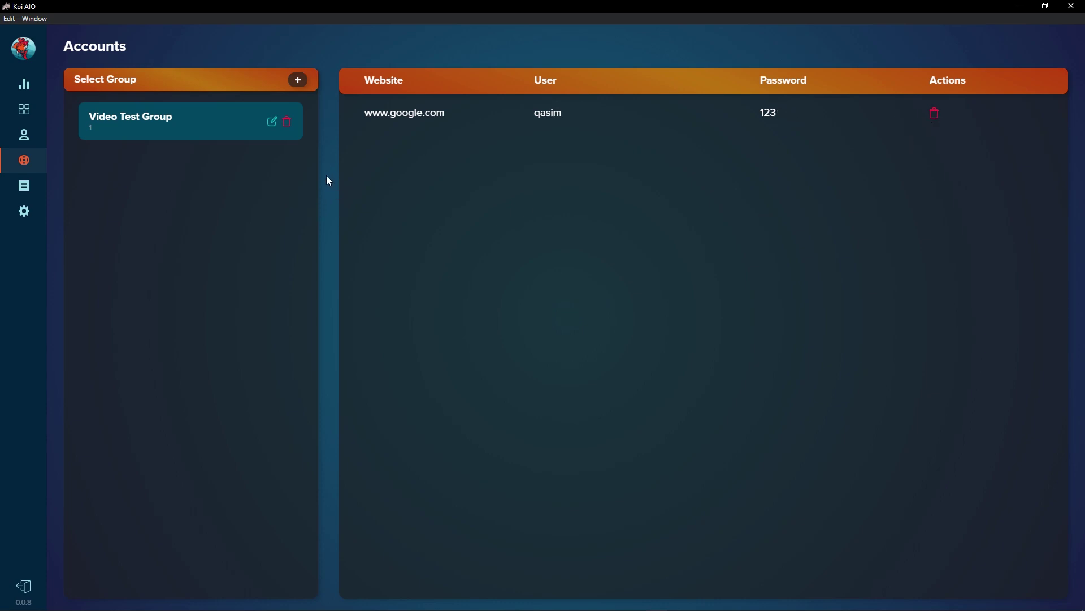
click(24, 135)
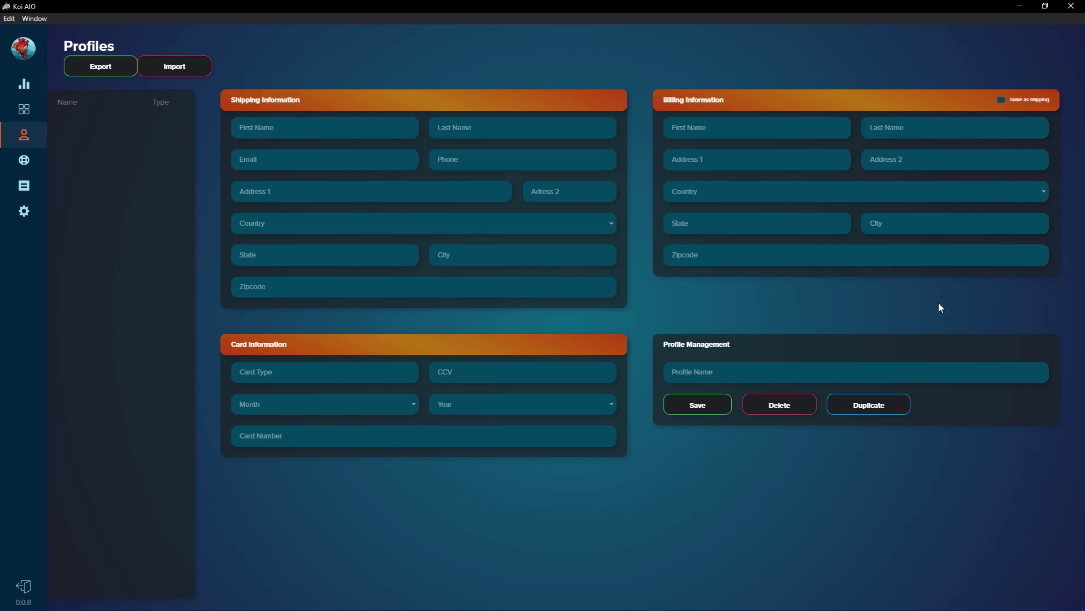
Step: Fill in the shipping name, contact details and United Kingdom address, naming the profile Video Test
click(1003, 100)
text(Video Test)
key(ctrl+a)
click(701, 425)
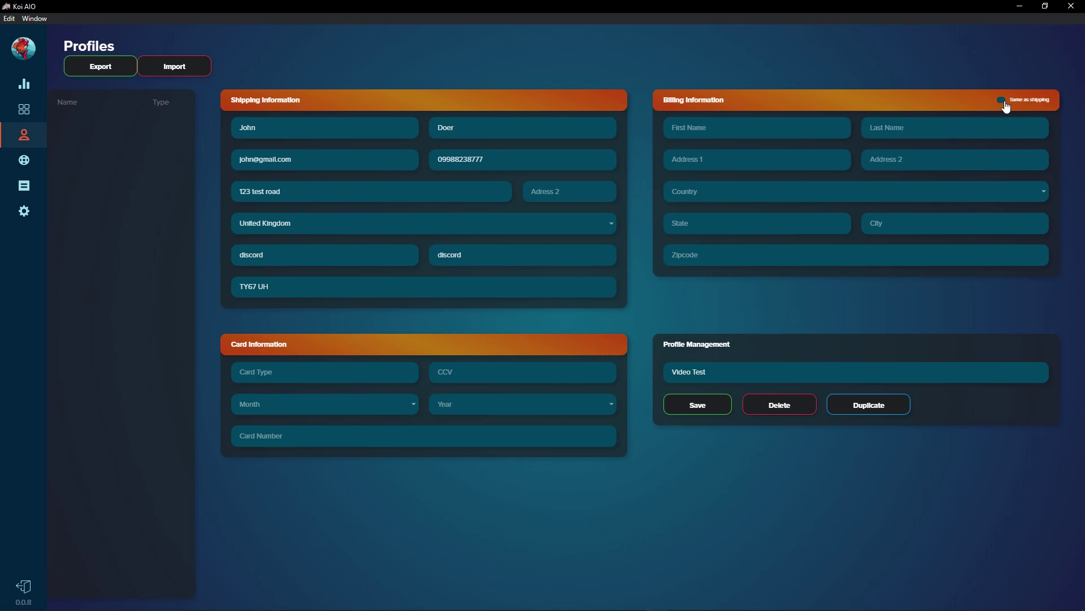
Step: Turn on Same as shipping, save the Video Test profile, then duplicate it and delete the copy
click(1004, 101)
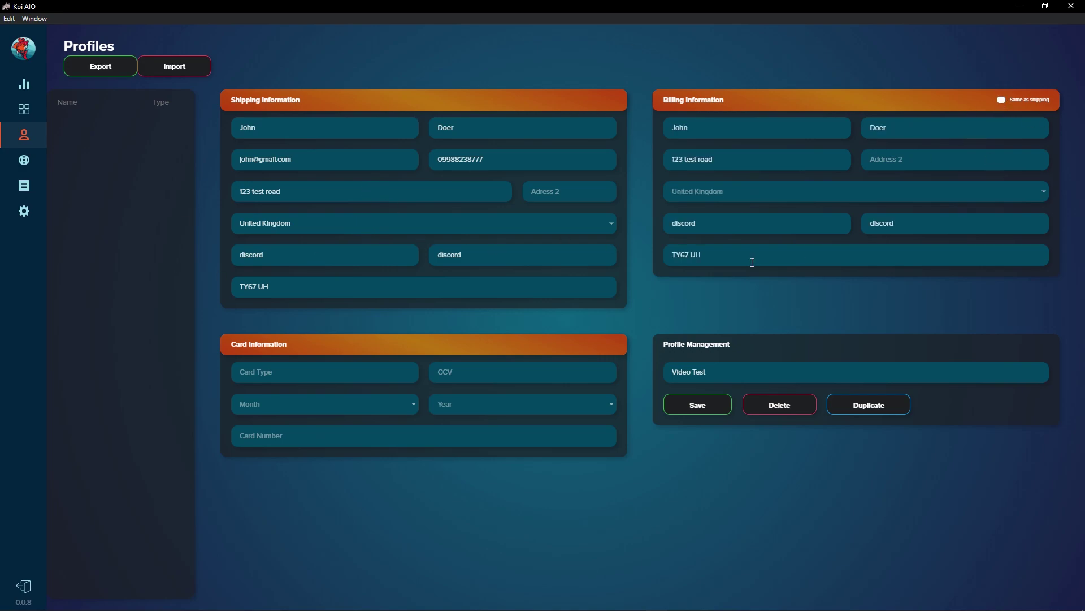
click(1013, 104)
click(1012, 105)
click(1012, 105)
click(1012, 105)
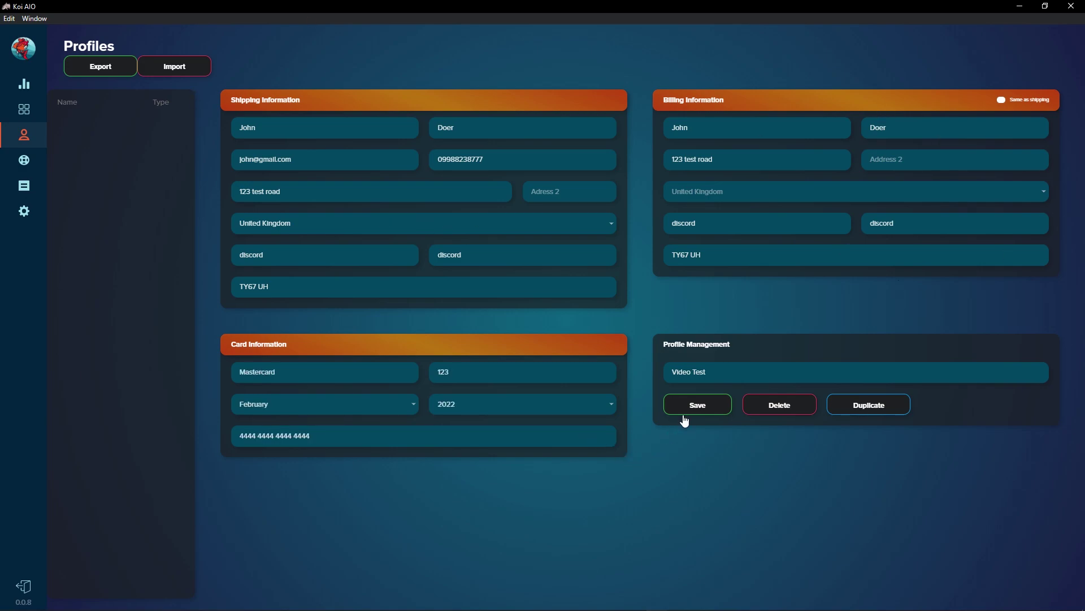
click(692, 411)
click(885, 403)
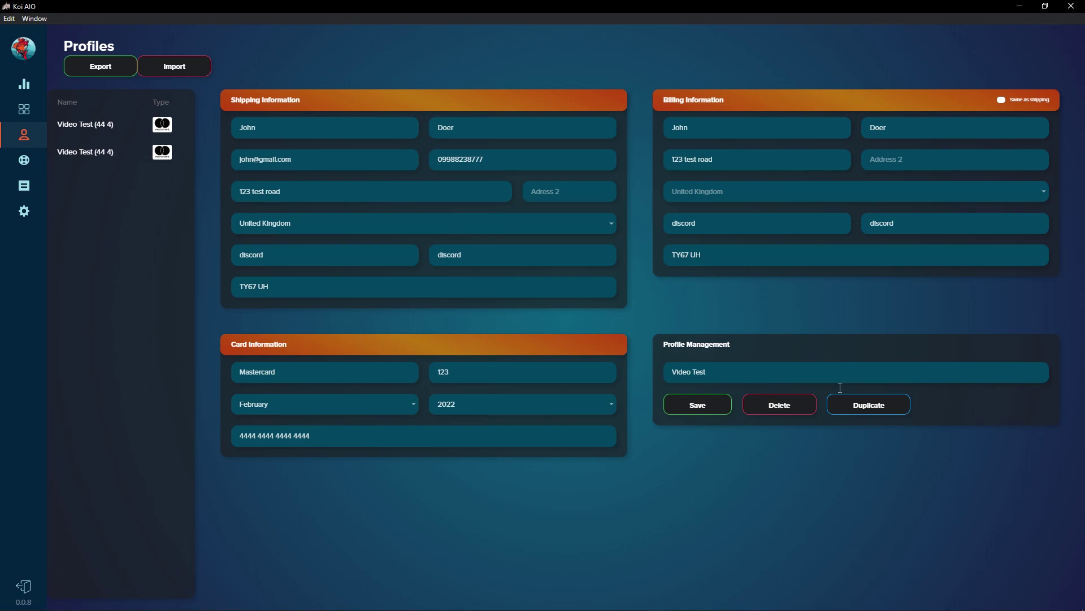
click(797, 406)
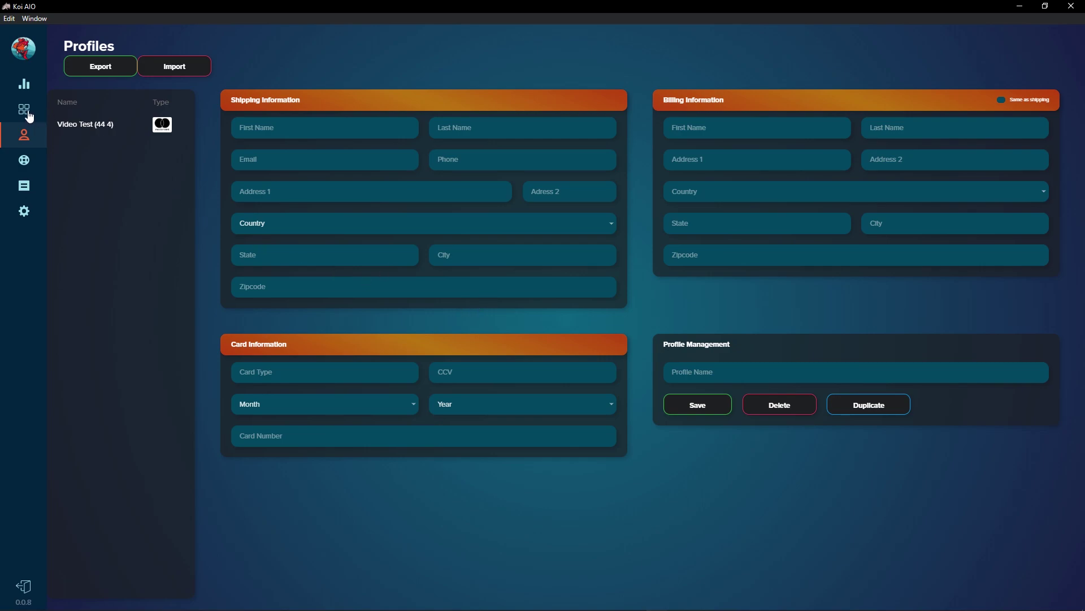
Step: Switch the Analytics checkout chart to Last 3 months
click(26, 85)
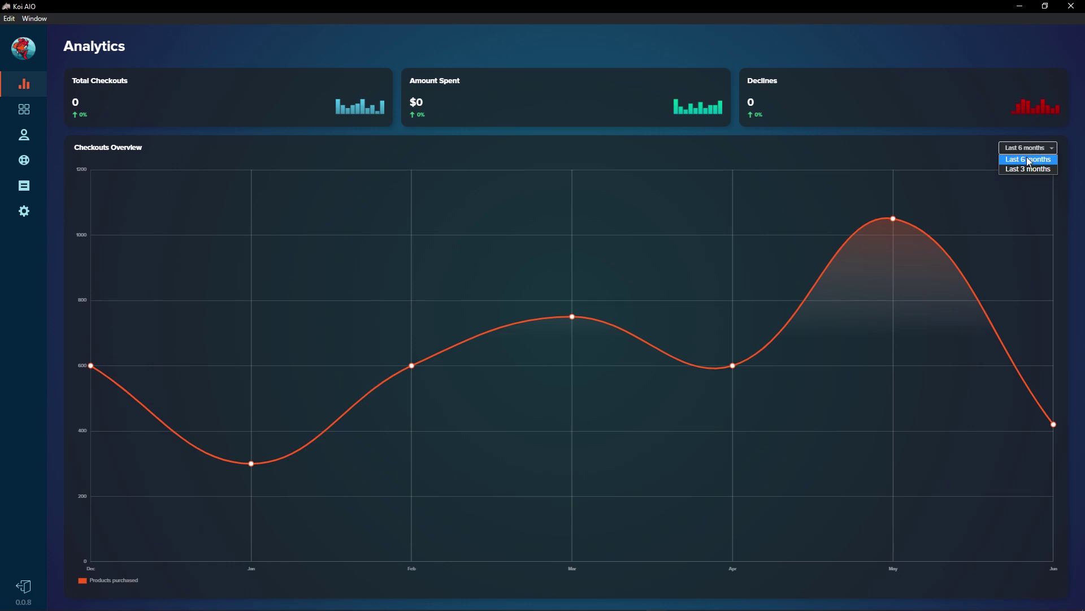
click(1028, 152)
click(1031, 161)
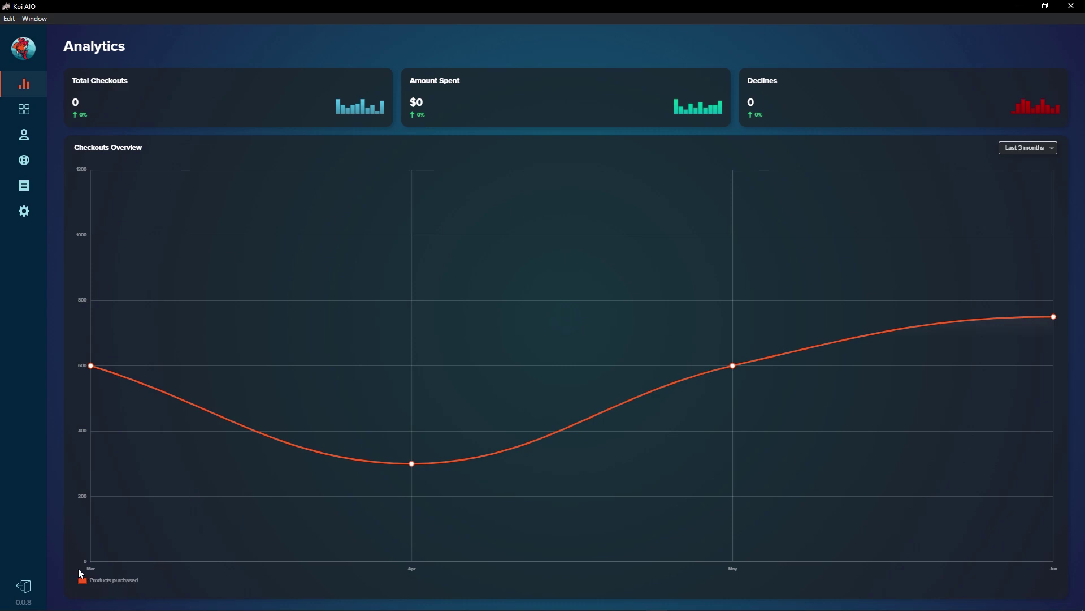
click(25, 111)
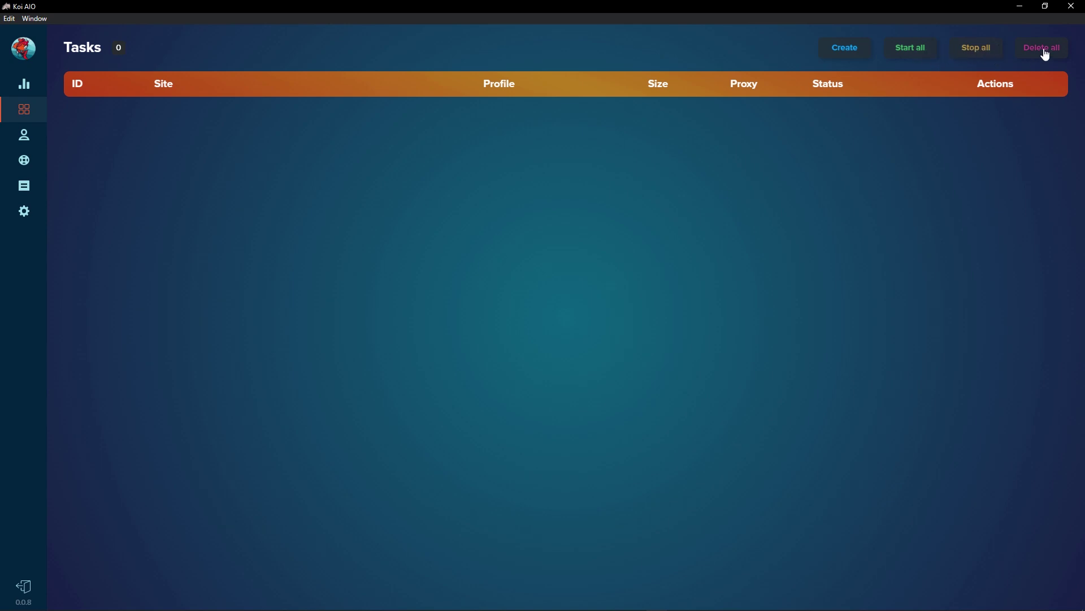
Step: Start a new task with site Disney UK, size L, Request mode and the Video Test profile
click(857, 55)
click(468, 235)
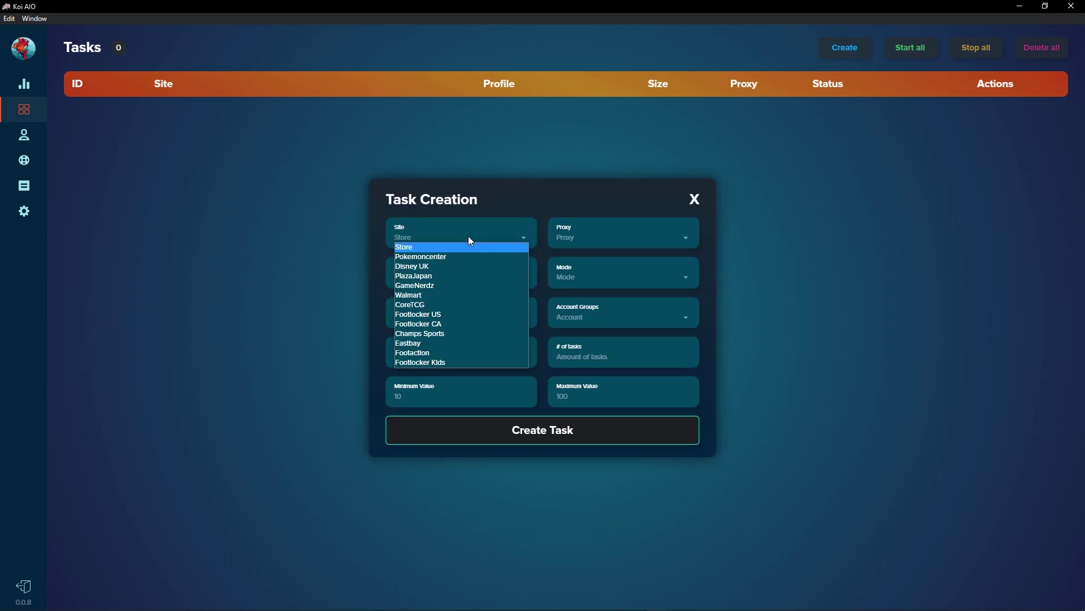
click(423, 269)
click(599, 237)
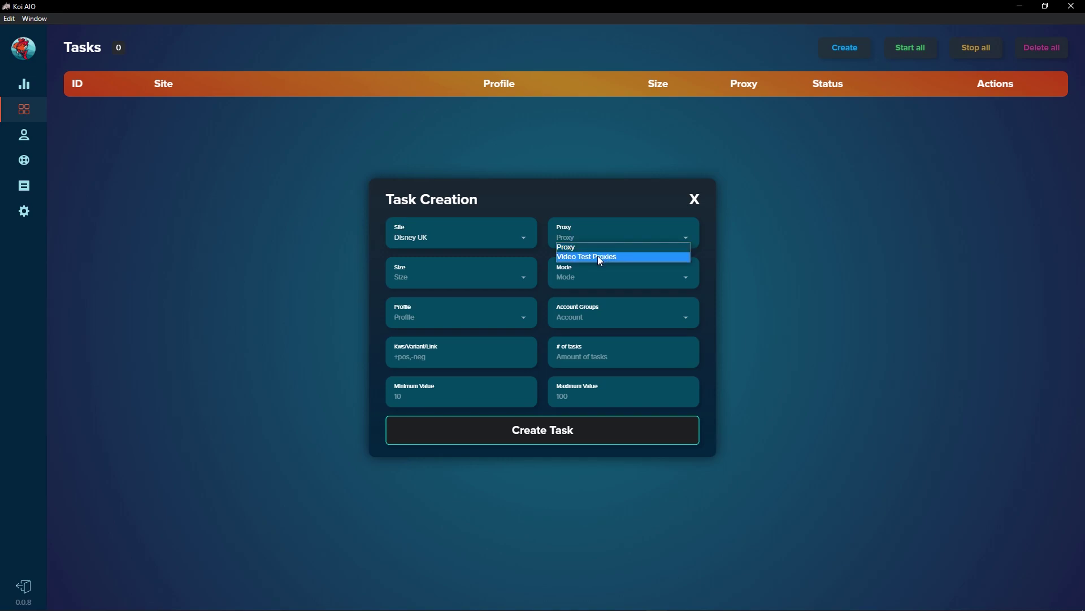
click(594, 230)
click(520, 281)
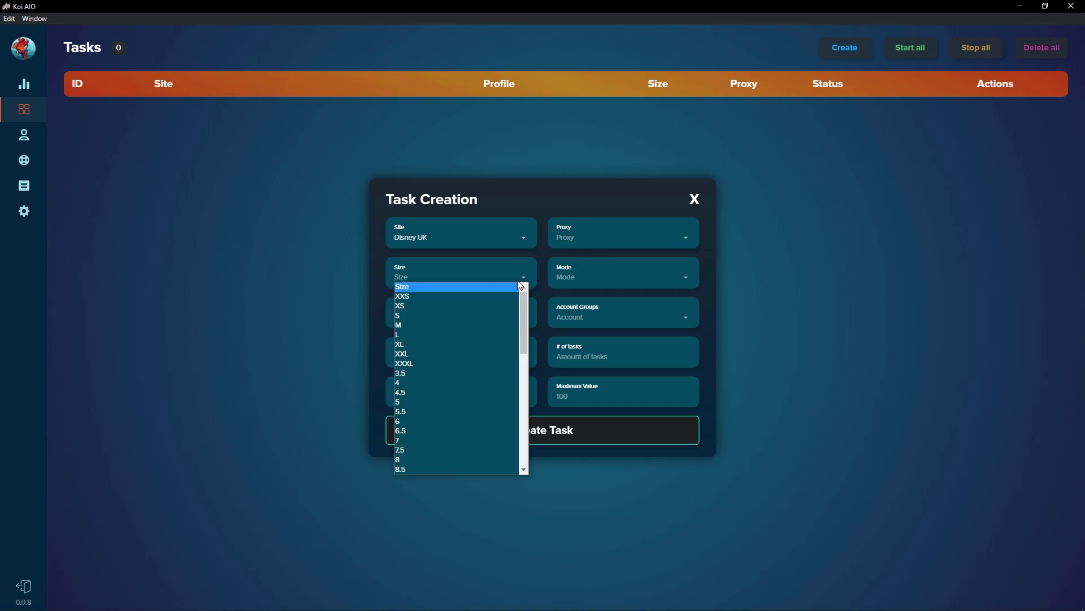
scroll(433, 344, down, 1)
click(443, 325)
click(593, 286)
click(599, 292)
click(492, 318)
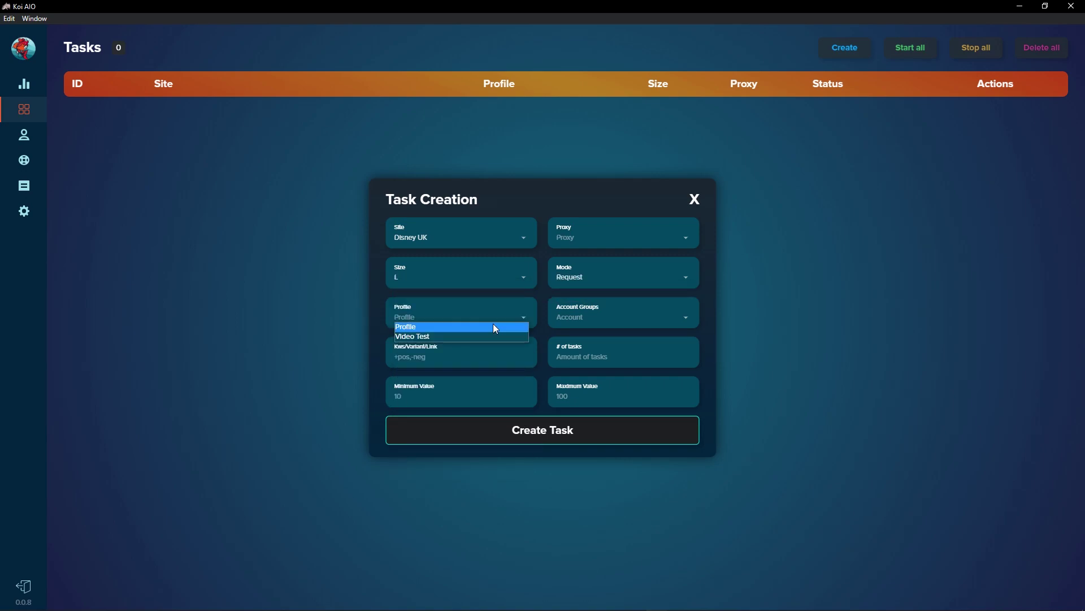
click(430, 338)
click(664, 306)
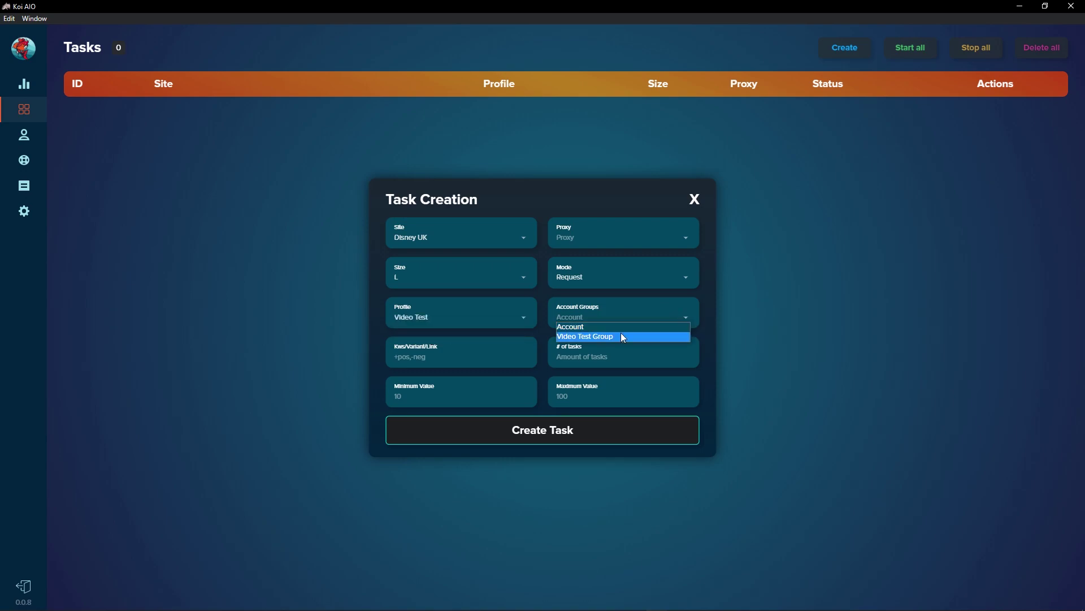
click(612, 304)
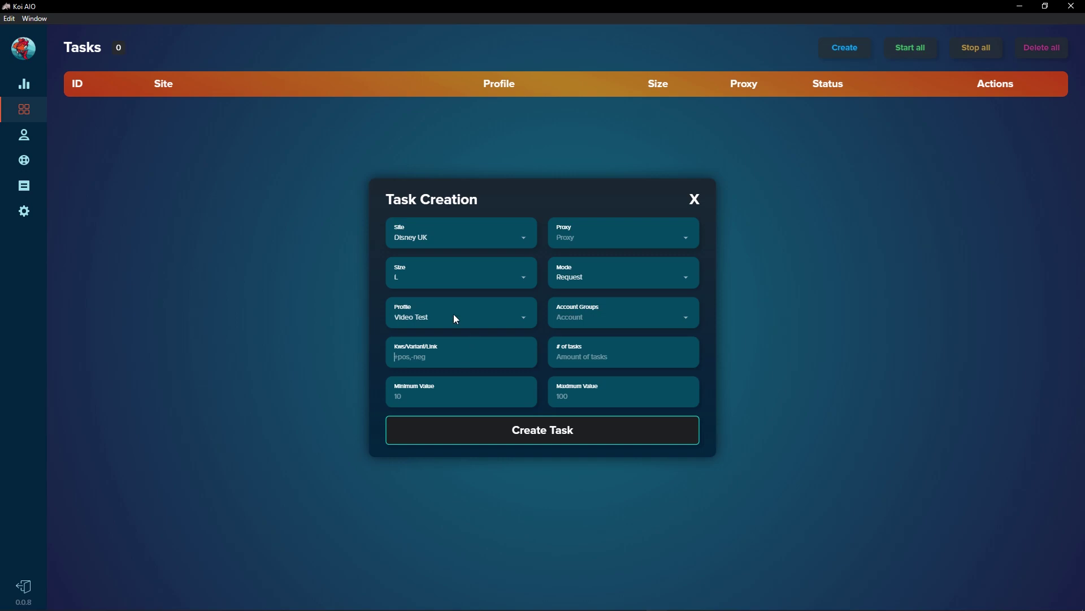
Step: Enter keyword +test, task count 2 and minimum 30, then create the tasks
text(+test)
key(BackSpace)
key(BackSpace)
key(BackSpace)
text(+teztst)
click(597, 366)
text(1)
key(BackSpace)
text(2)
click(449, 403)
text(30)
click(498, 440)
click(695, 201)
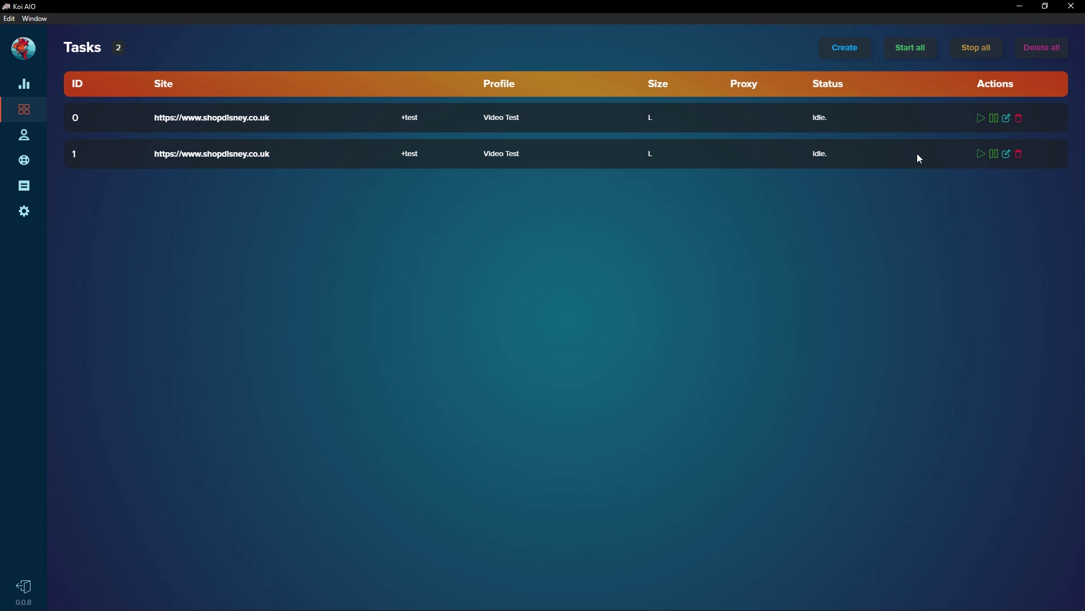
Step: Run and stop task 0, open and close its edit dialog, then delete it
click(982, 121)
click(997, 121)
click(1007, 120)
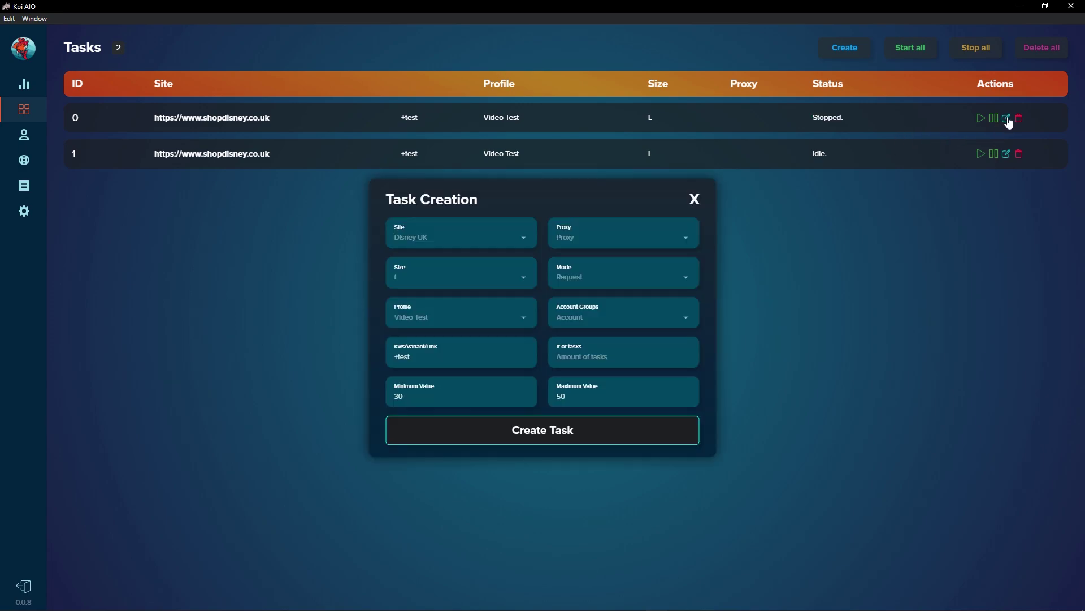
click(694, 204)
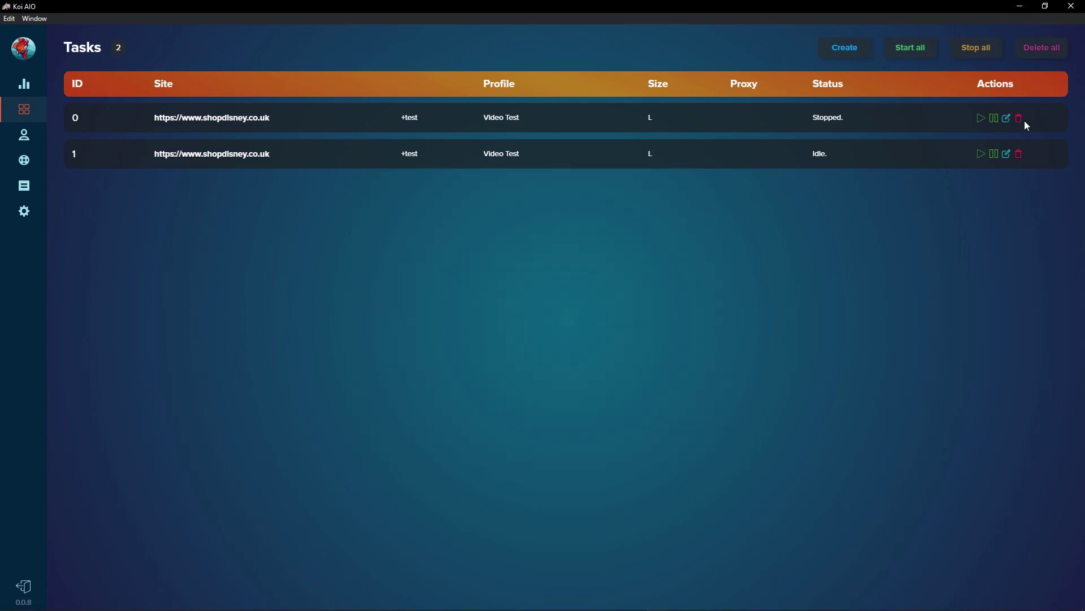
click(1020, 120)
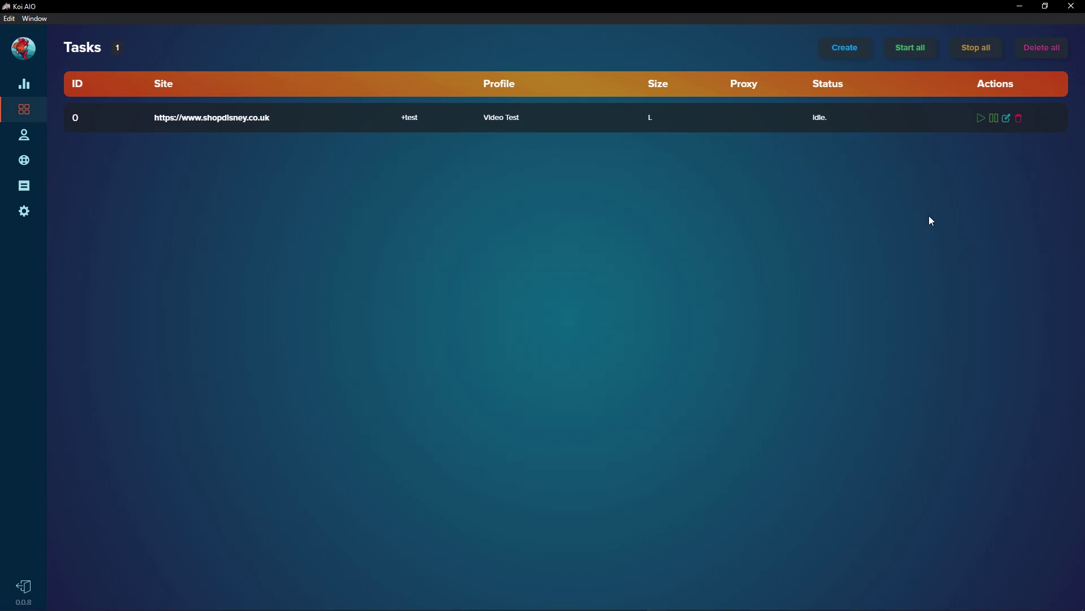